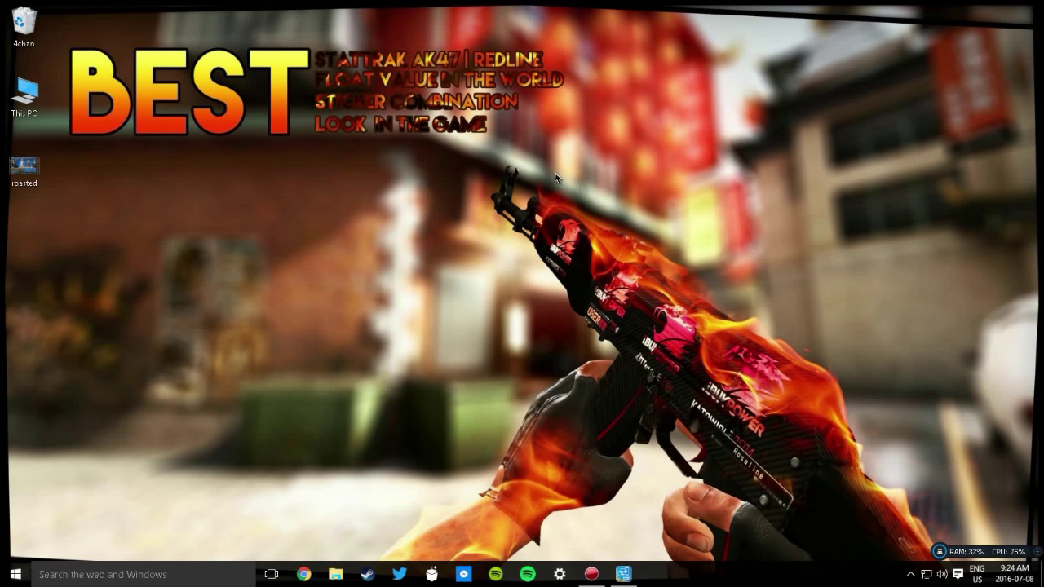
Step: Close the already open Intel graphics window and bring up the desktop context menu again
{"action": "right_click", "coordinate": [324, 244]}
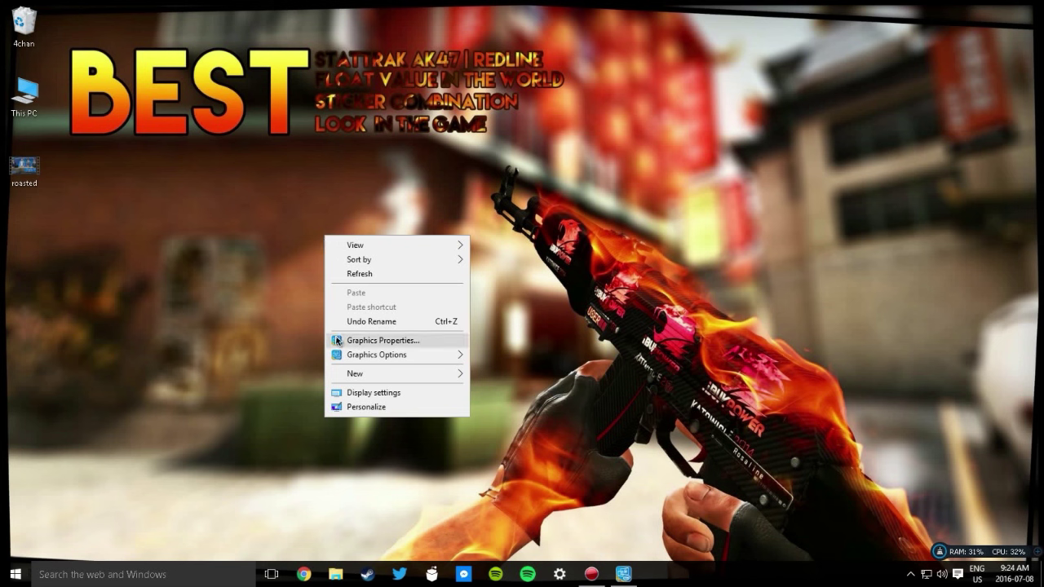
{"action": "mouse_move", "coordinate": [334, 361]}
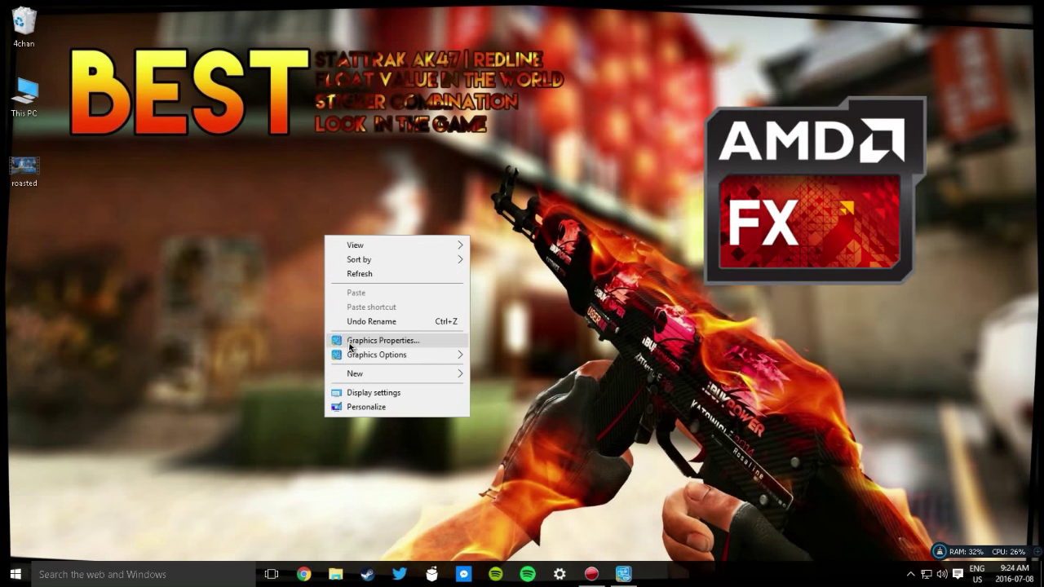
{"action": "right_click", "coordinate": [615, 228]}
{"action": "left_click", "coordinate": [400, 326]}
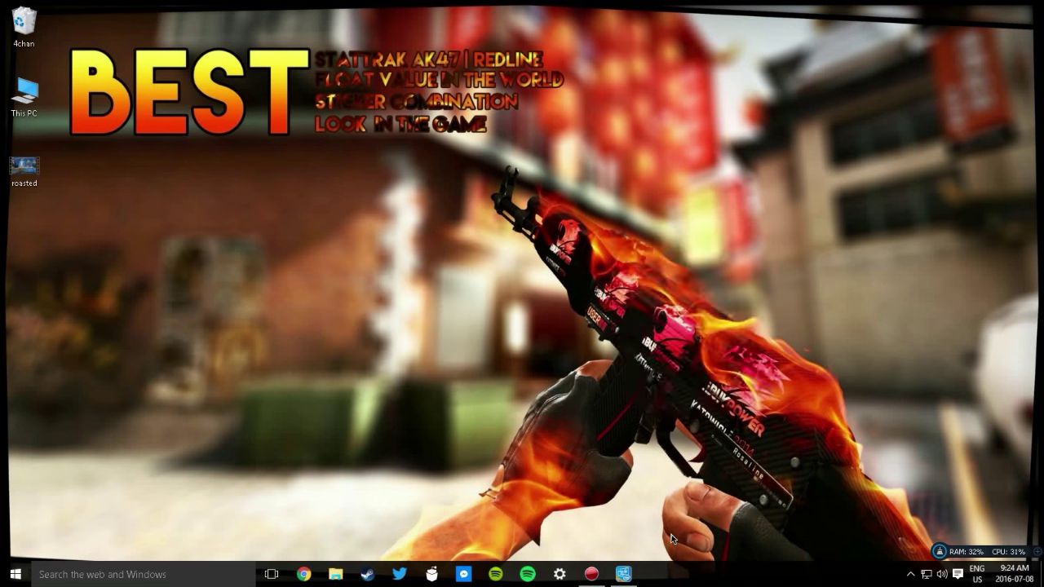
{"action": "mouse_move", "coordinate": [623, 573]}
{"action": "left_click", "coordinate": [662, 475]}
{"action": "right_click", "coordinate": [363, 269]}
Step: Open Graphics Properties' Display page, leaving resolution at 1600 x 900 and refresh rate at 60p Hz
{"action": "left_click", "coordinate": [431, 367]}
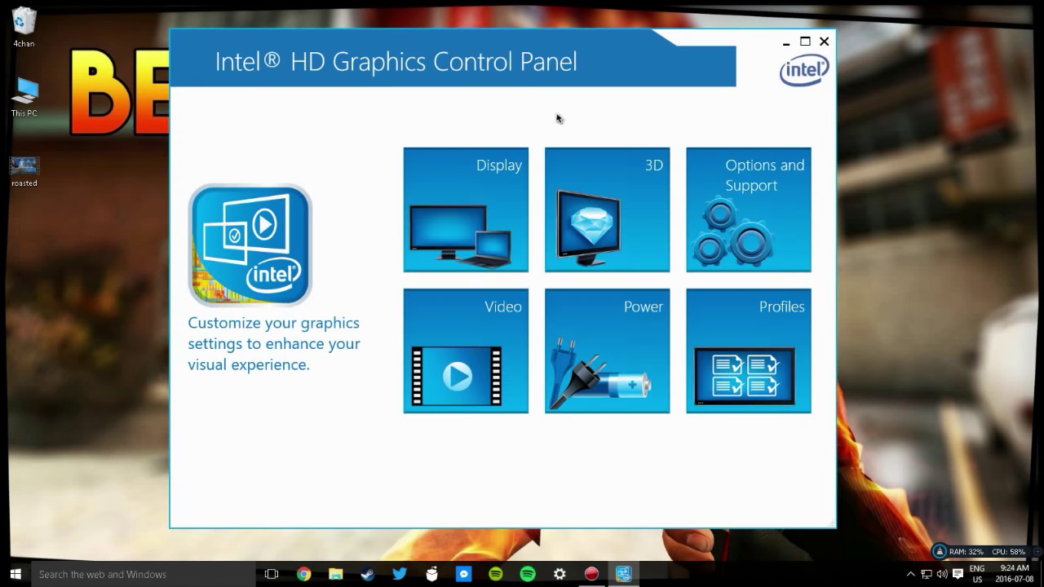
{"action": "left_click", "coordinate": [484, 192]}
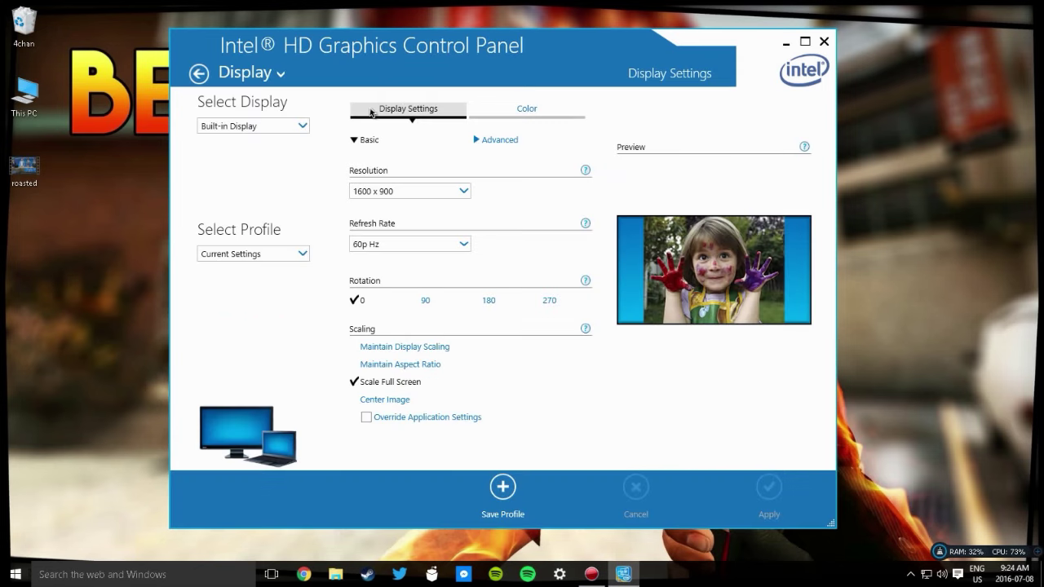
{"action": "left_click", "coordinate": [379, 193]}
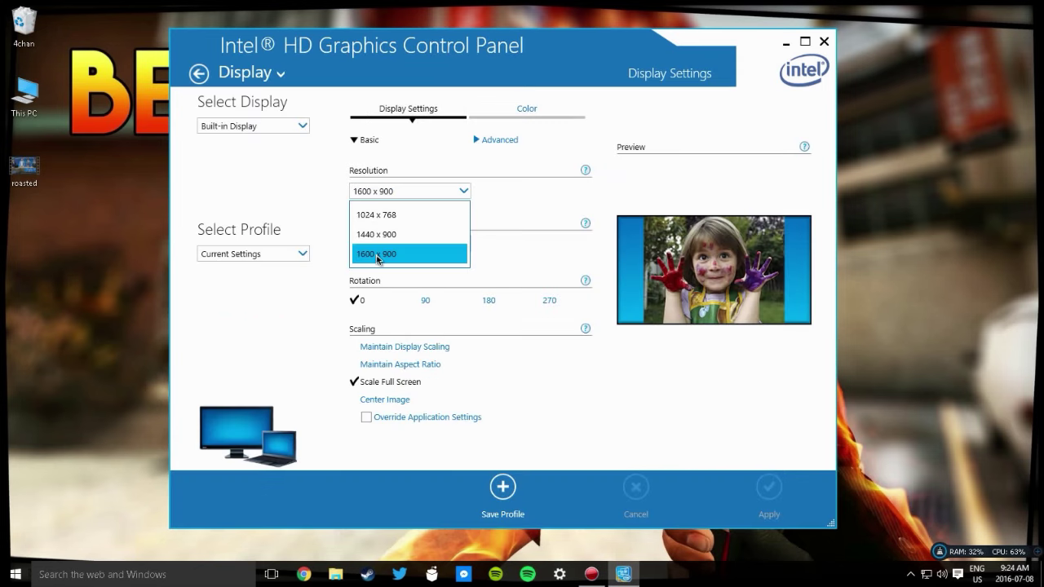
{"action": "left_click", "coordinate": [378, 254]}
{"action": "left_click", "coordinate": [363, 193]}
{"action": "left_click", "coordinate": [381, 251]}
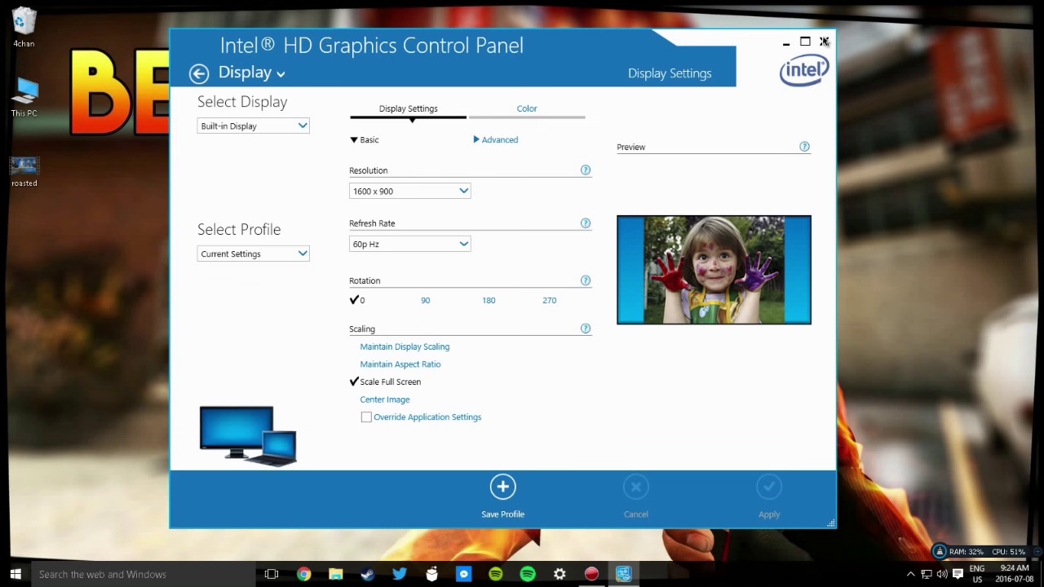
{"action": "left_click", "coordinate": [396, 244]}
{"action": "left_click", "coordinate": [396, 269]}
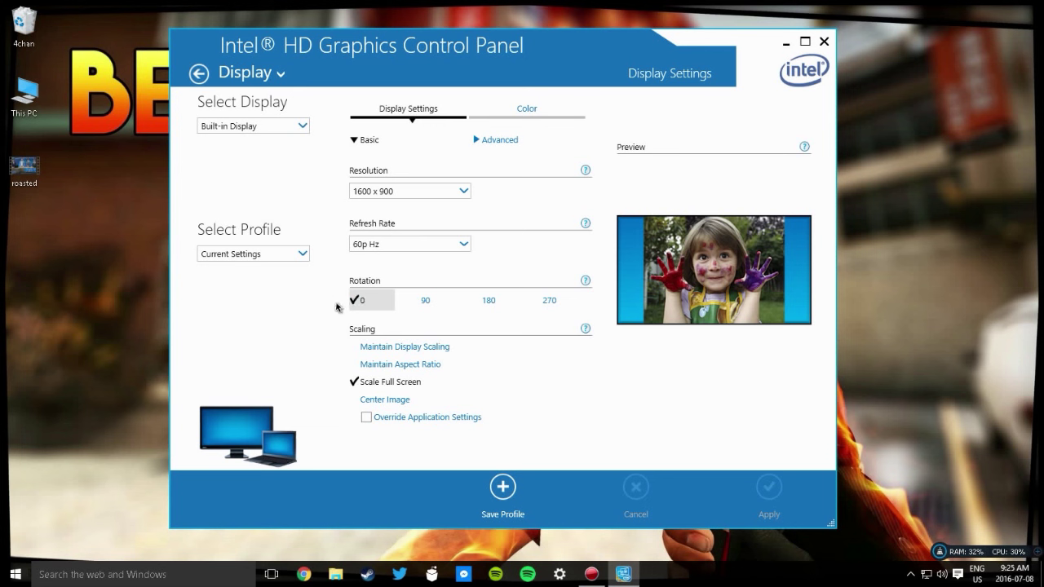
Step: Apply and keep the Override Application Settings scaling, close the Intel panel, and launch Steam
{"action": "left_click", "coordinate": [367, 417]}
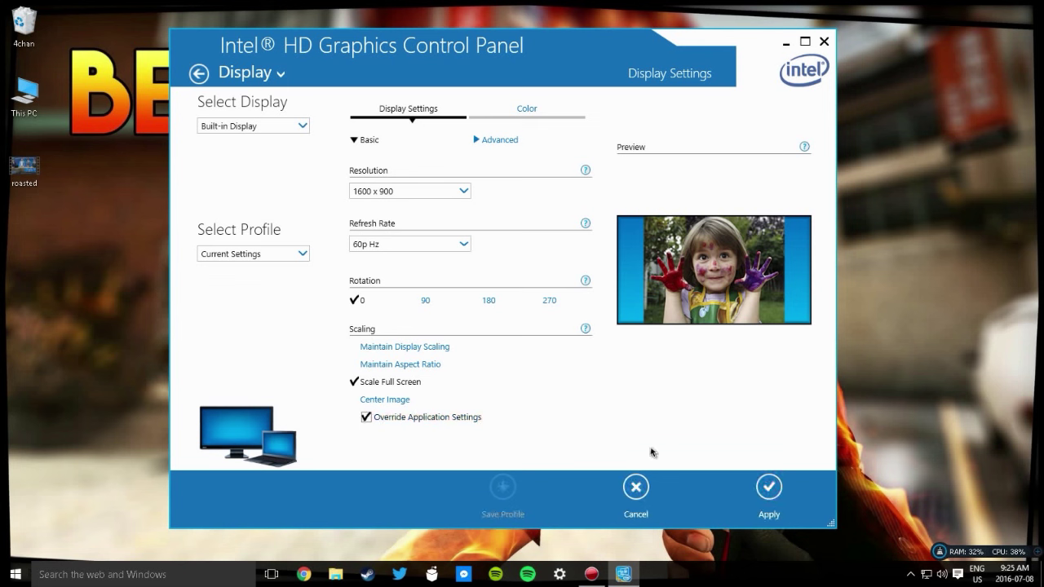
{"action": "left_click", "coordinate": [776, 494]}
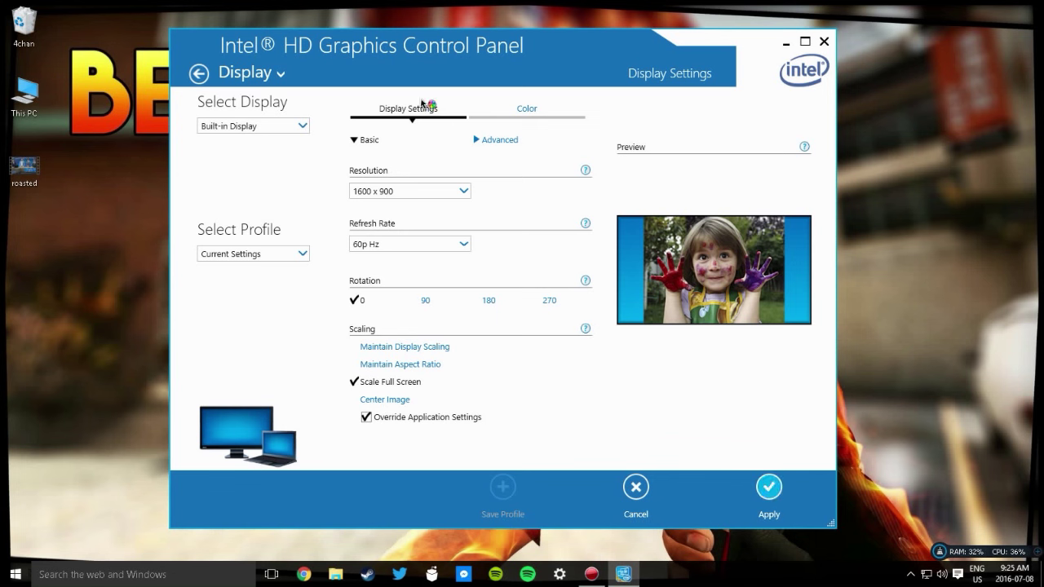
{"action": "left_click", "coordinate": [448, 247]}
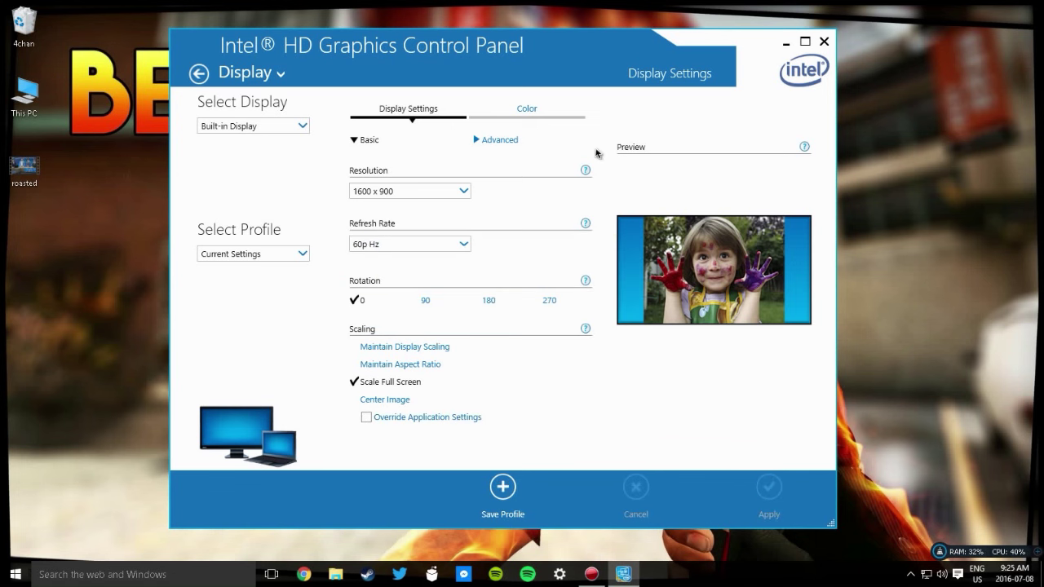
{"action": "left_click", "coordinate": [822, 42]}
{"action": "left_click", "coordinate": [367, 574]}
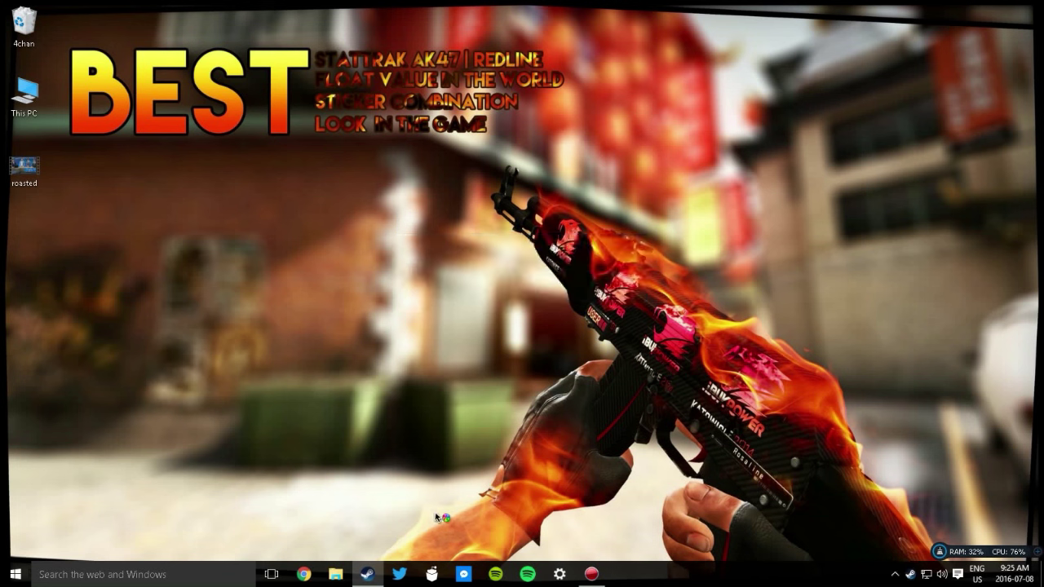
Step: Bring Steam forward and start Counter-Strike: Global Offensive from the games library
{"action": "mouse_move", "coordinate": [367, 574]}
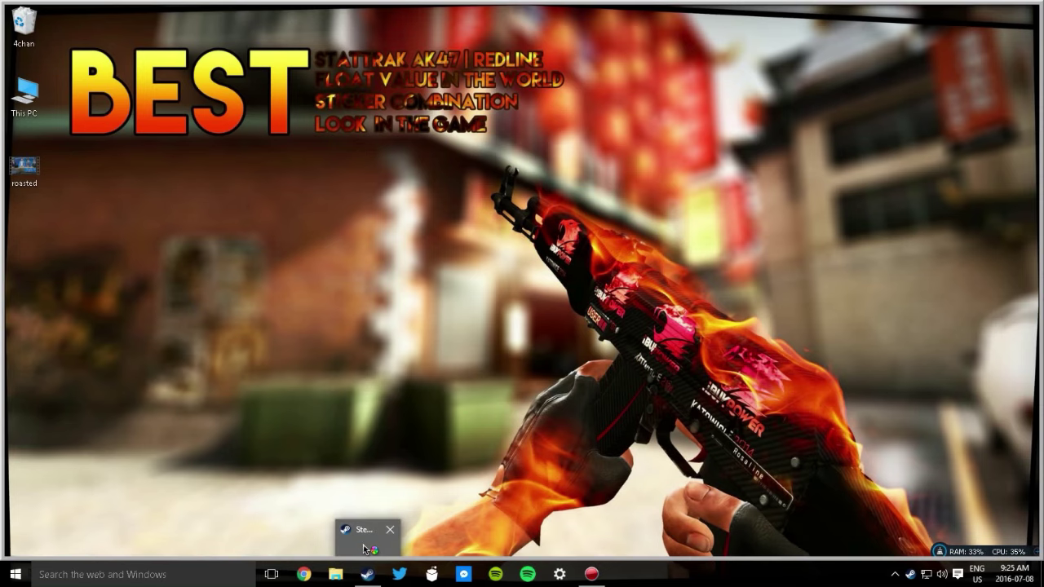
{"action": "left_click", "coordinate": [364, 546]}
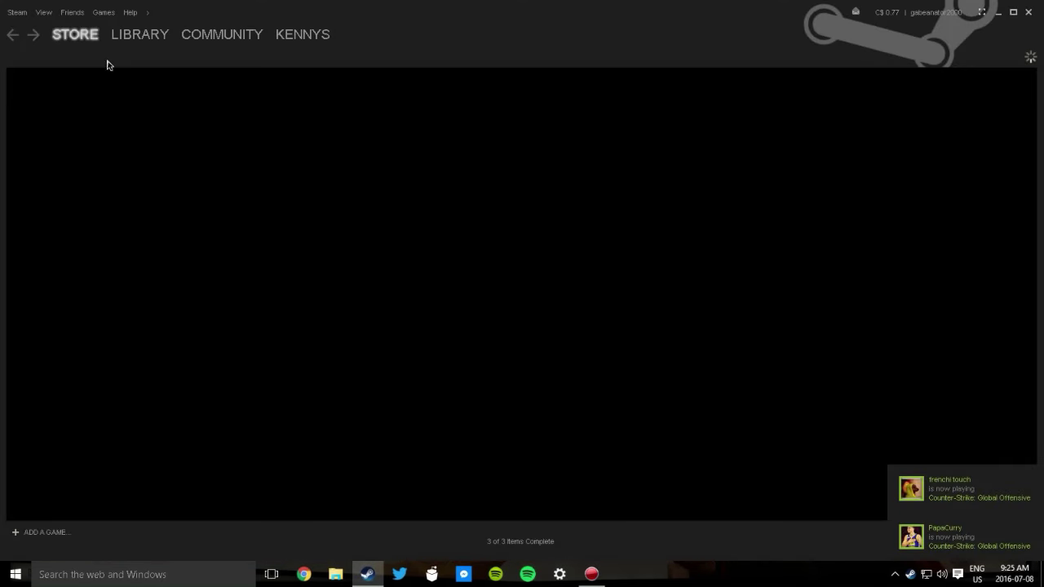
{"action": "left_click", "coordinate": [138, 50]}
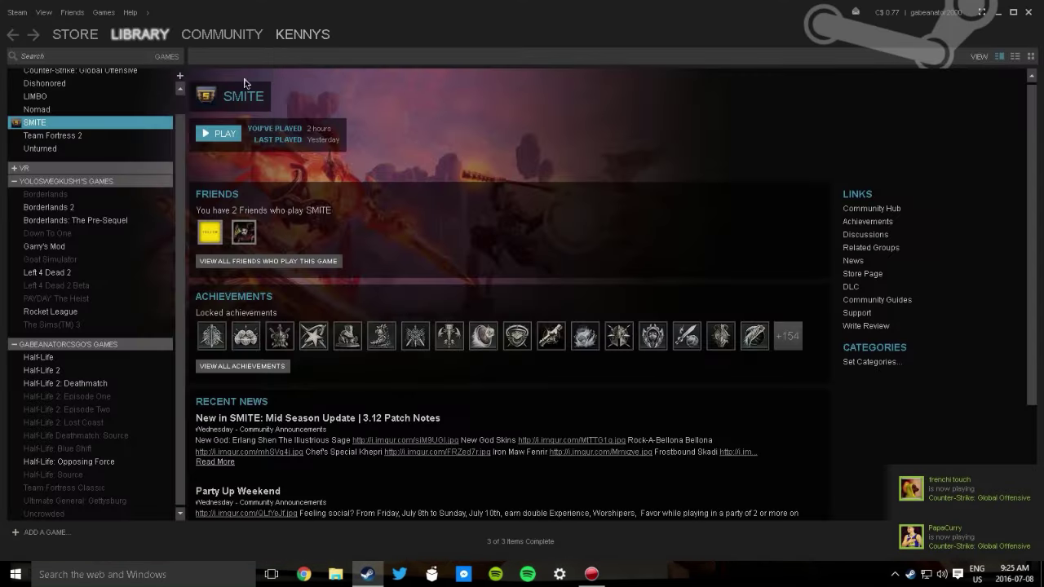
{"action": "left_click", "coordinate": [139, 71]}
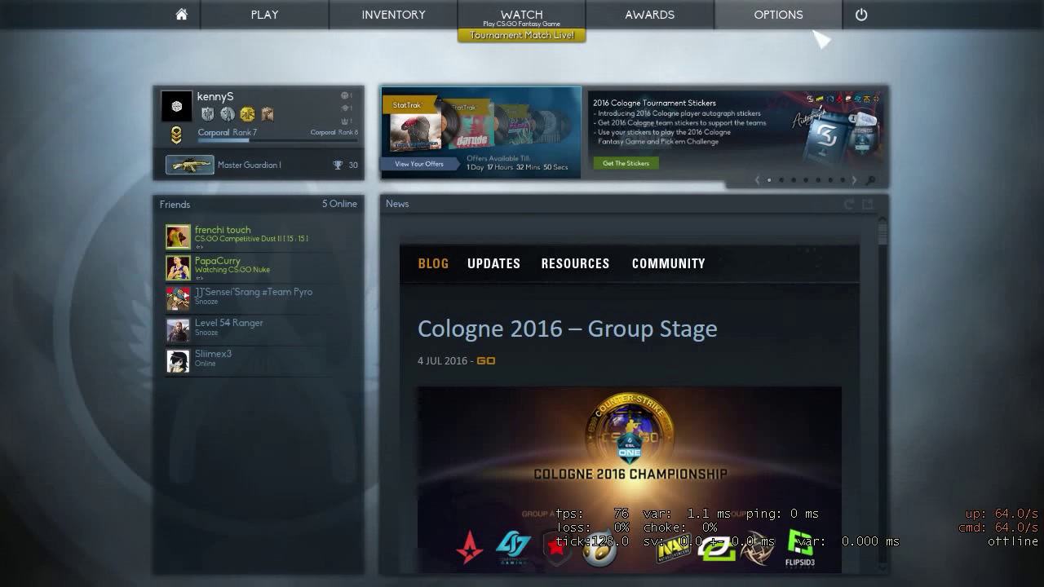
Step: Close the live tournament stream panel and go to CS:GO's Video Settings
{"action": "mouse_move", "coordinate": [803, 26]}
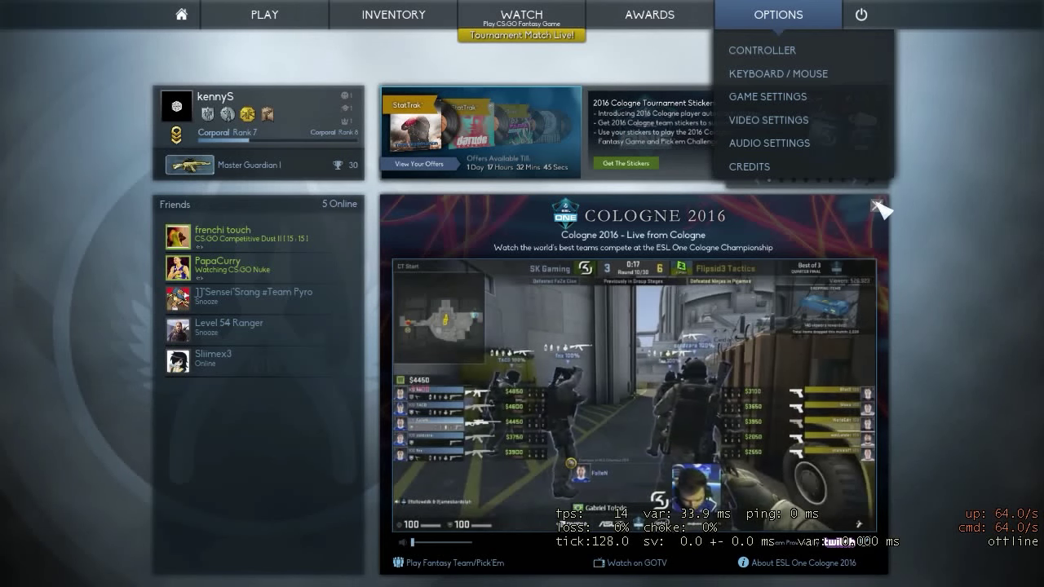
{"action": "left_click", "coordinate": [877, 206]}
{"action": "left_click", "coordinate": [795, 123]}
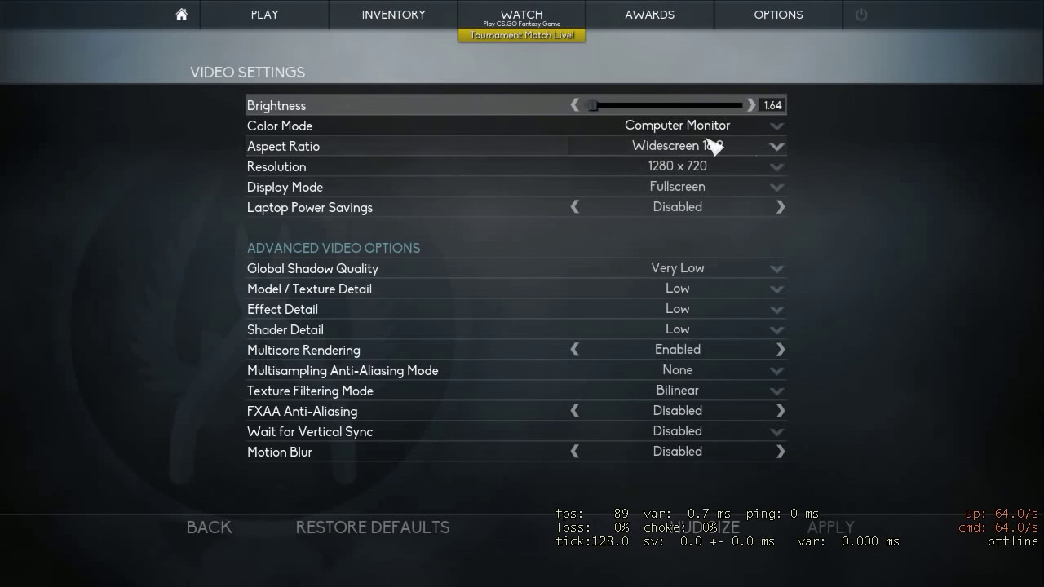
Step: Apply Normal 4:3 aspect ratio with 800 x 600 resolution in CS:GO video settings
{"action": "left_click", "coordinate": [781, 146]}
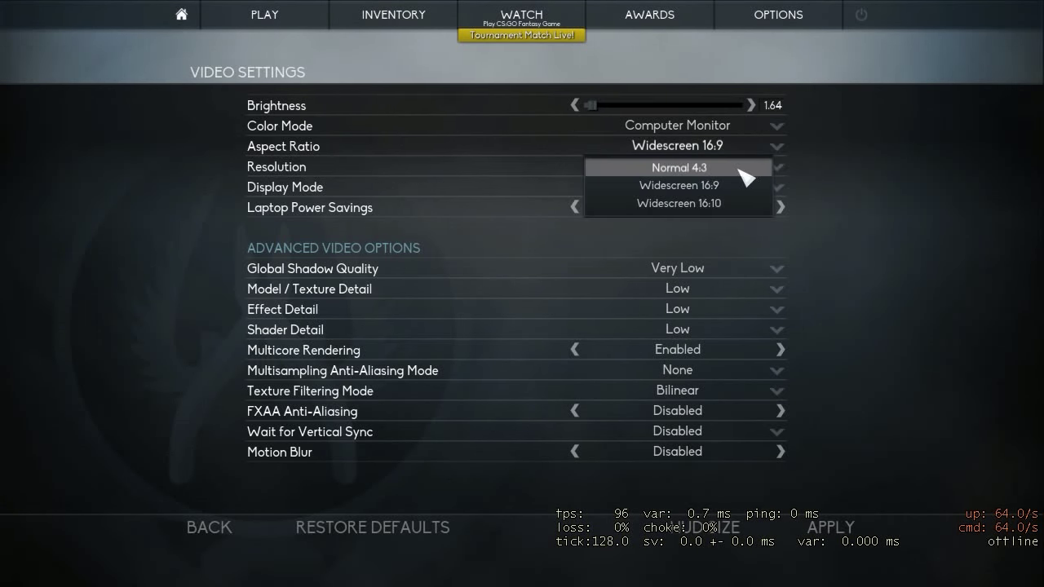
{"action": "left_click", "coordinate": [746, 168]}
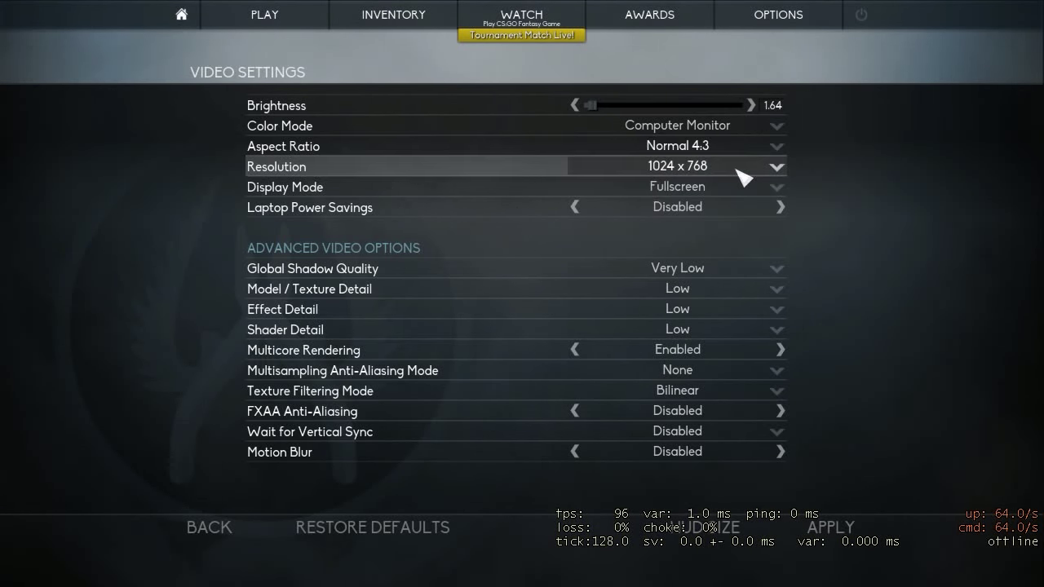
{"action": "left_click", "coordinate": [671, 167]}
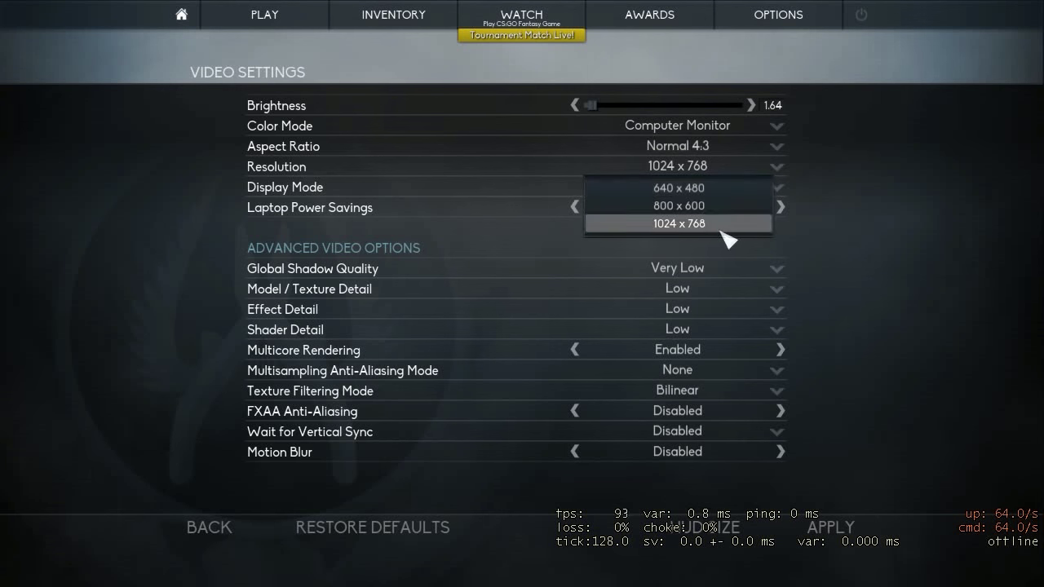
{"action": "left_click", "coordinate": [734, 206]}
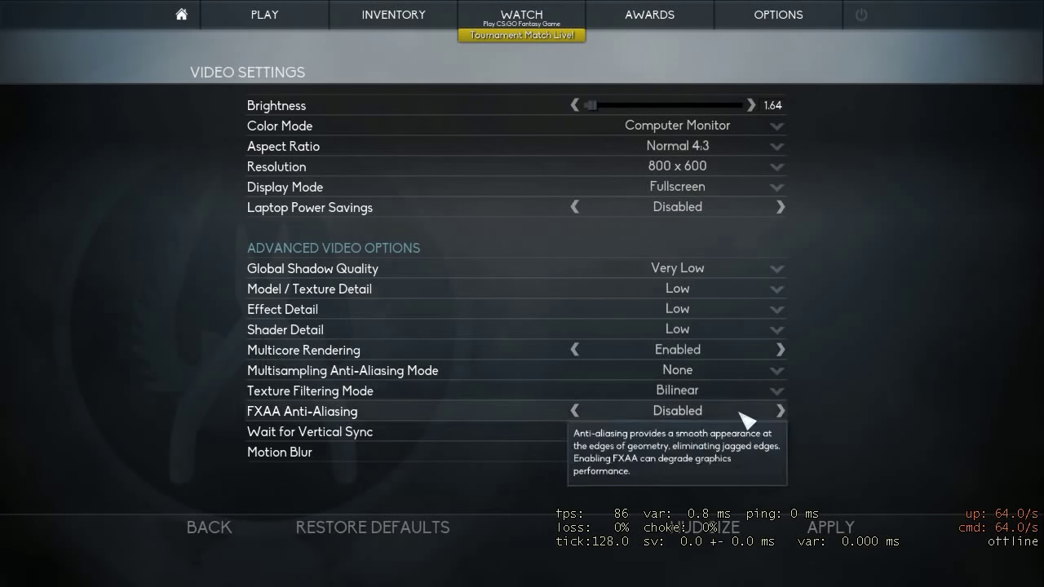
{"action": "left_click", "coordinate": [838, 528]}
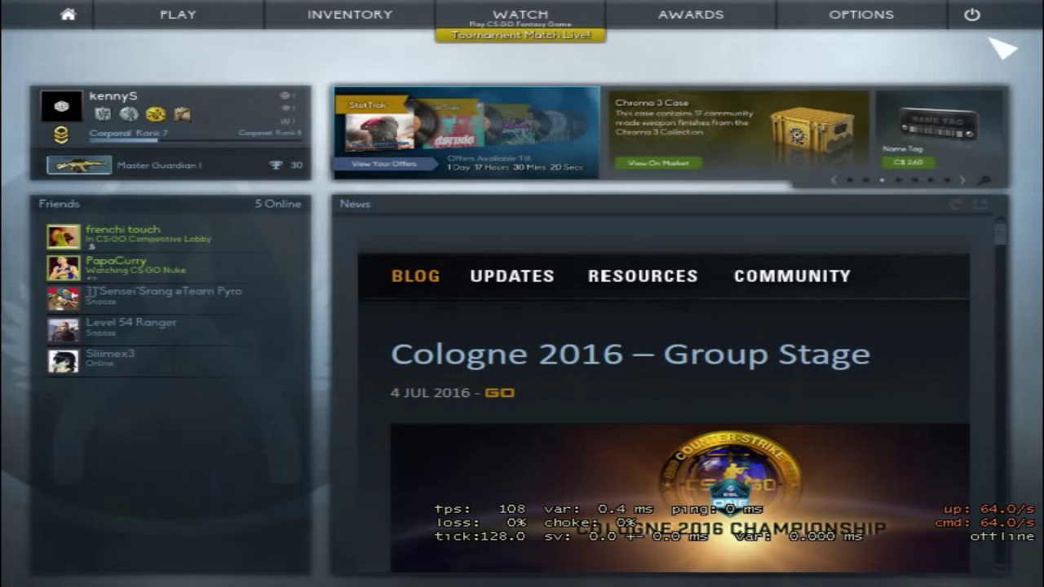
Step: Quit CS:GO and switch to the open Premiere Pro Untitledhm project from the taskbar
{"action": "left_click", "coordinate": [971, 15]}
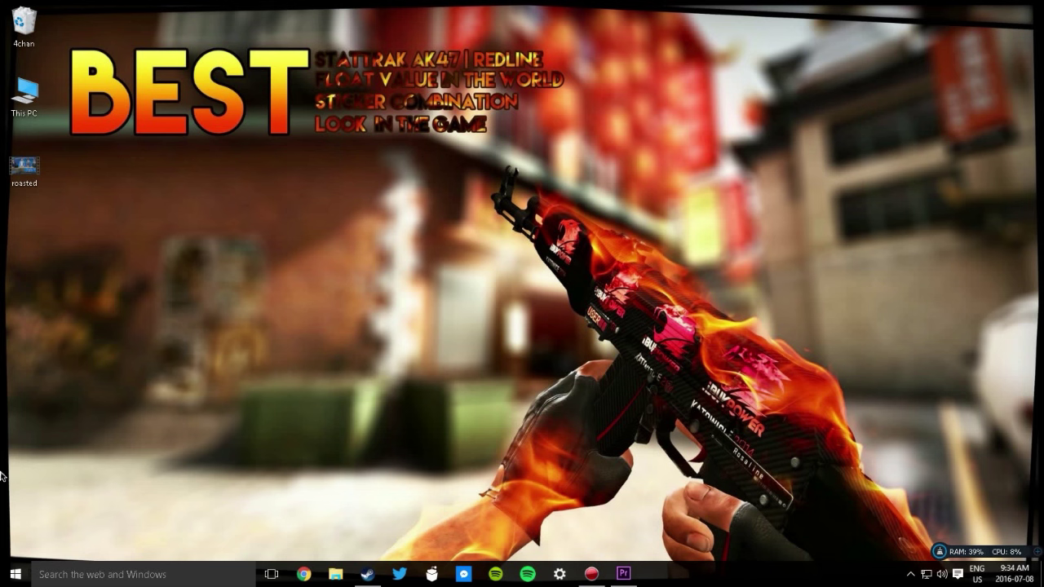
{"action": "left_click", "coordinate": [15, 574]}
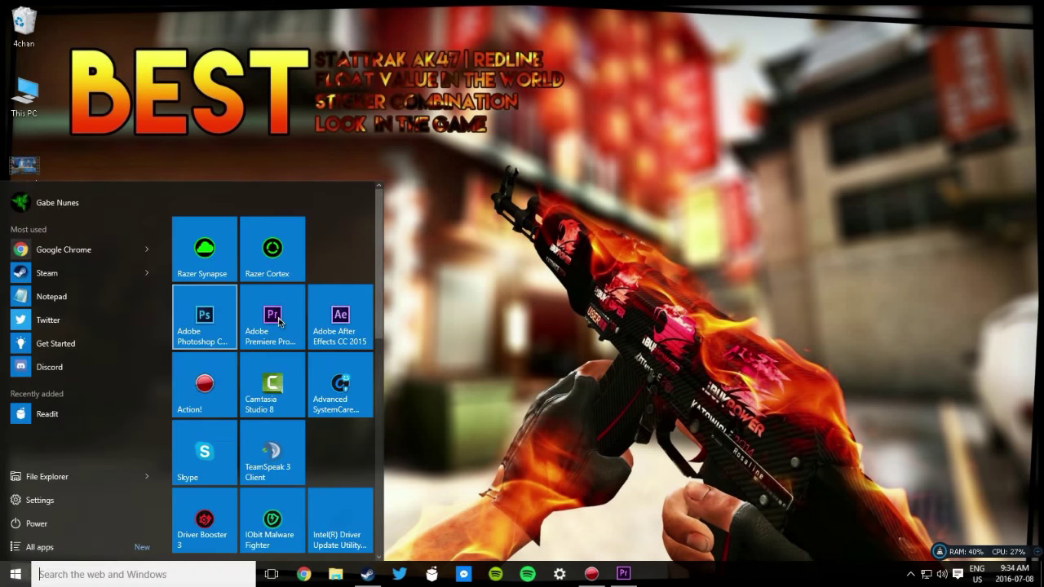
{"action": "left_click", "coordinate": [572, 220]}
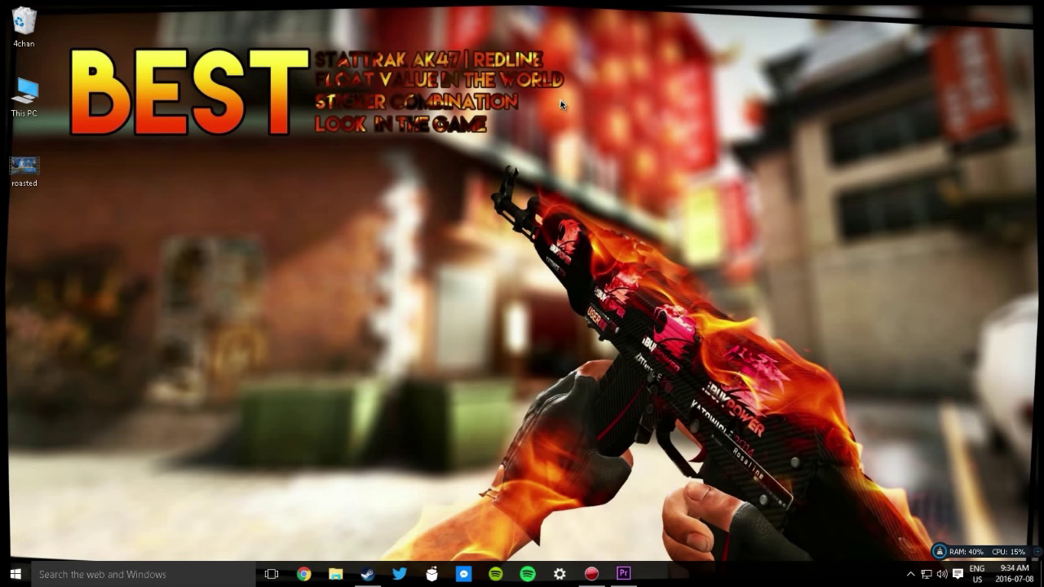
{"action": "left_click", "coordinate": [639, 579]}
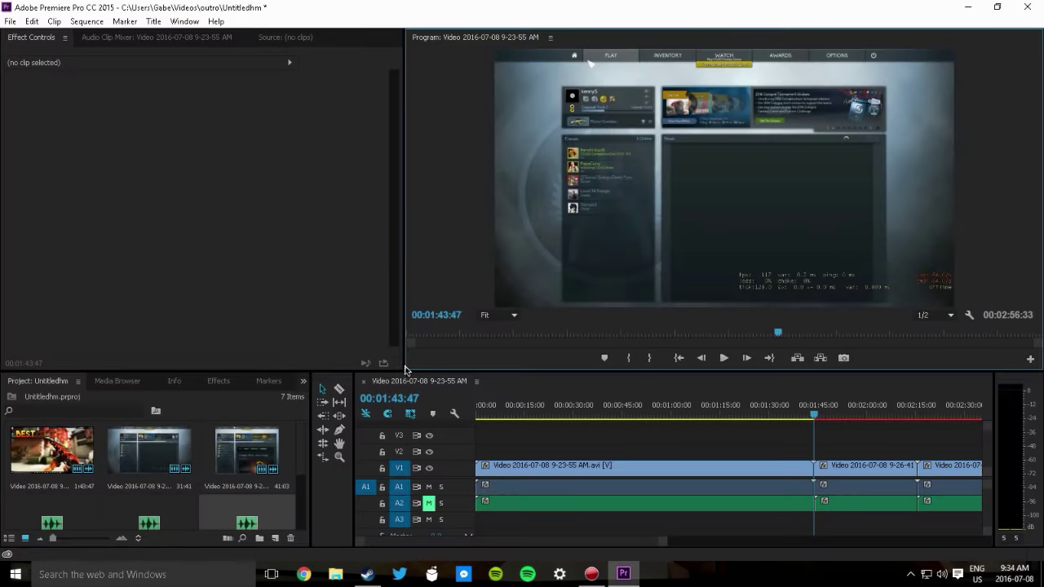
{"action": "left_click_drag", "start_coordinate": [416, 369], "coordinate": [413, 313]}
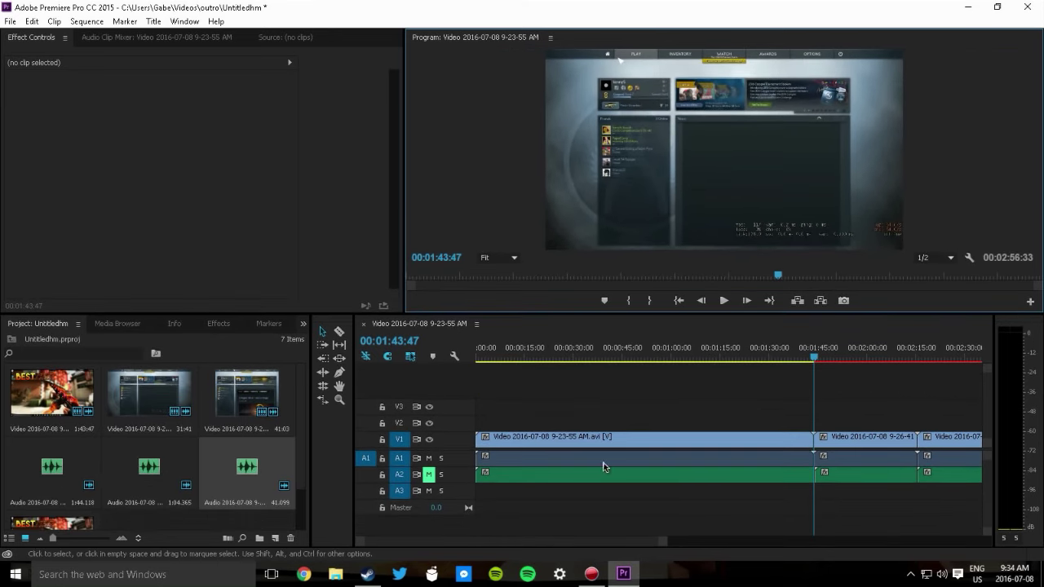
{"action": "left_click_drag", "start_coordinate": [518, 364], "coordinate": [551, 350]}
{"action": "left_click_drag", "start_coordinate": [724, 346], "coordinate": [887, 350]}
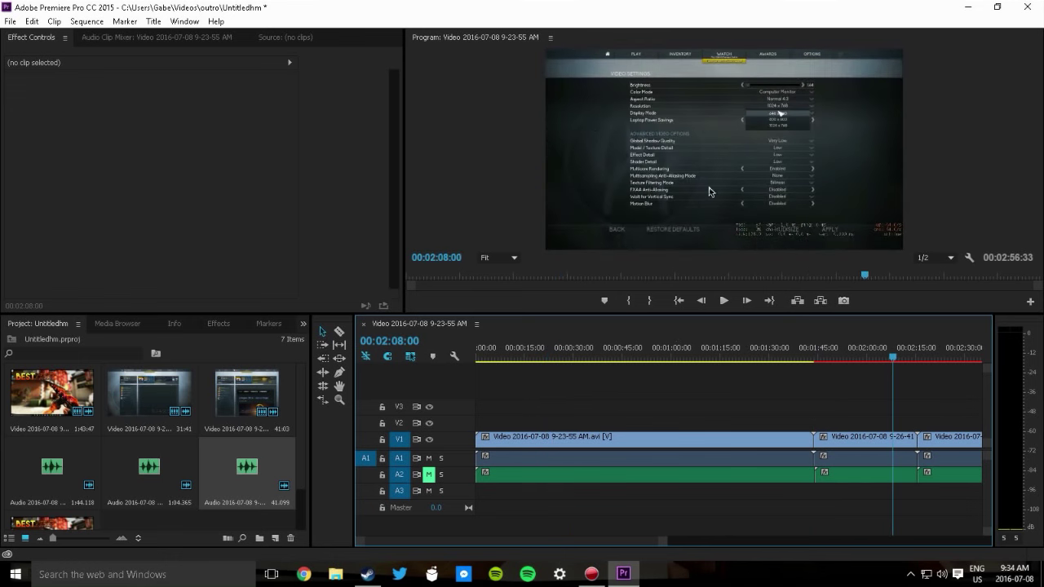
{"action": "left_click_drag", "start_coordinate": [893, 351], "coordinate": [944, 359]}
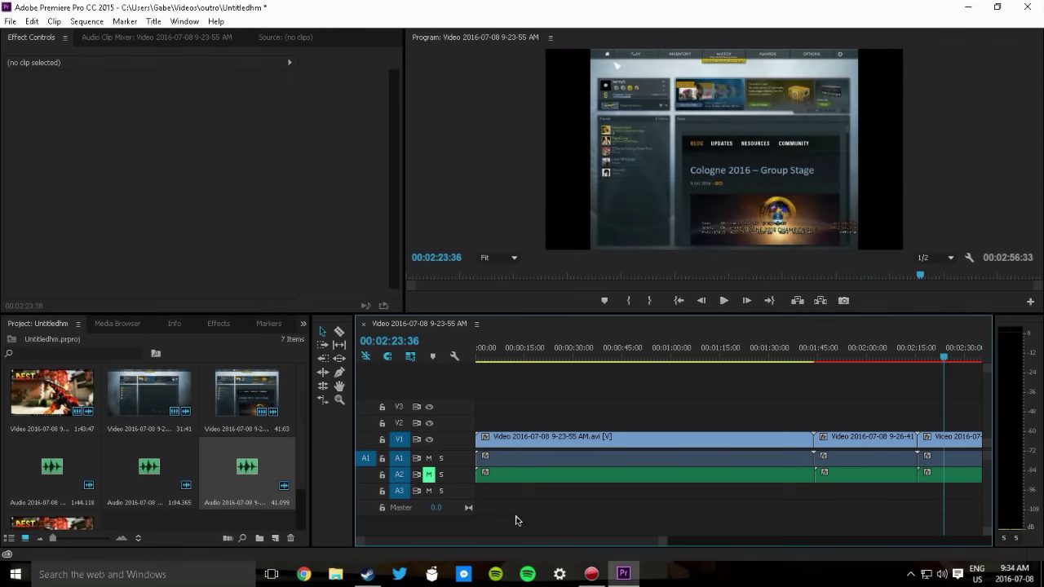
{"action": "left_click_drag", "start_coordinate": [503, 543], "coordinate": [552, 526]}
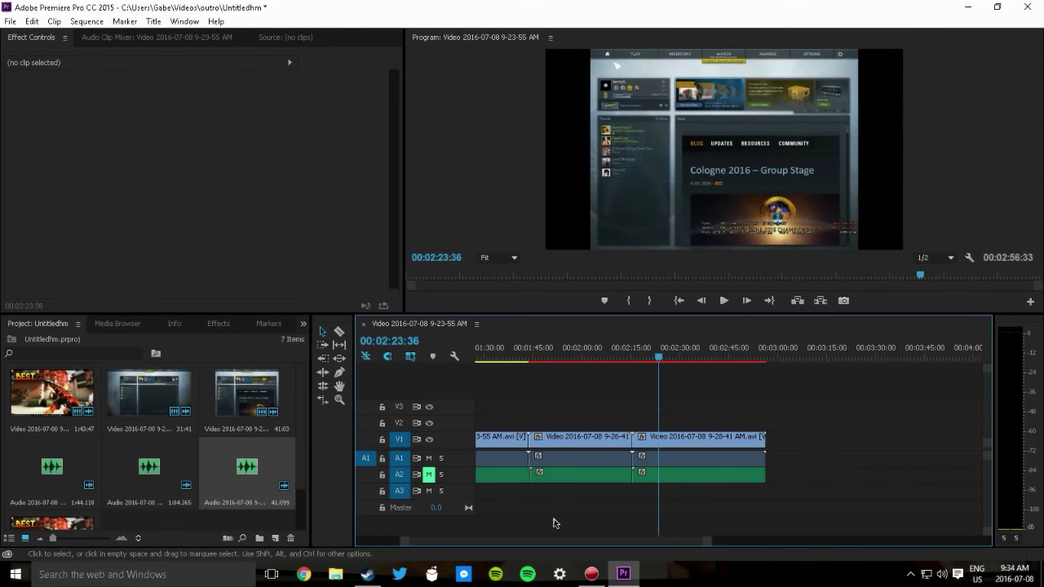
{"action": "left_click_drag", "start_coordinate": [675, 354], "coordinate": [696, 347]}
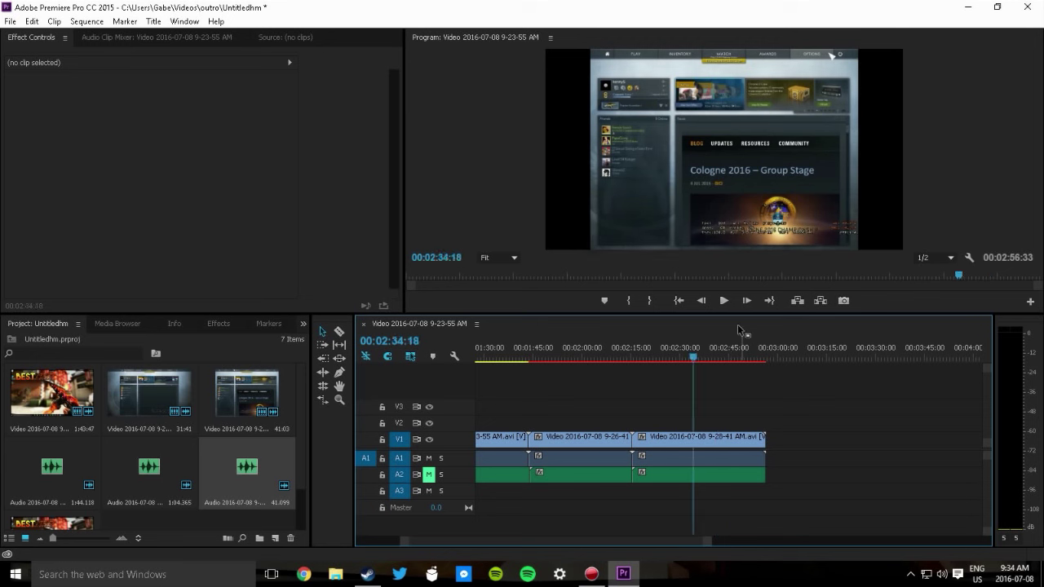
{"action": "left_click", "coordinate": [737, 447]}
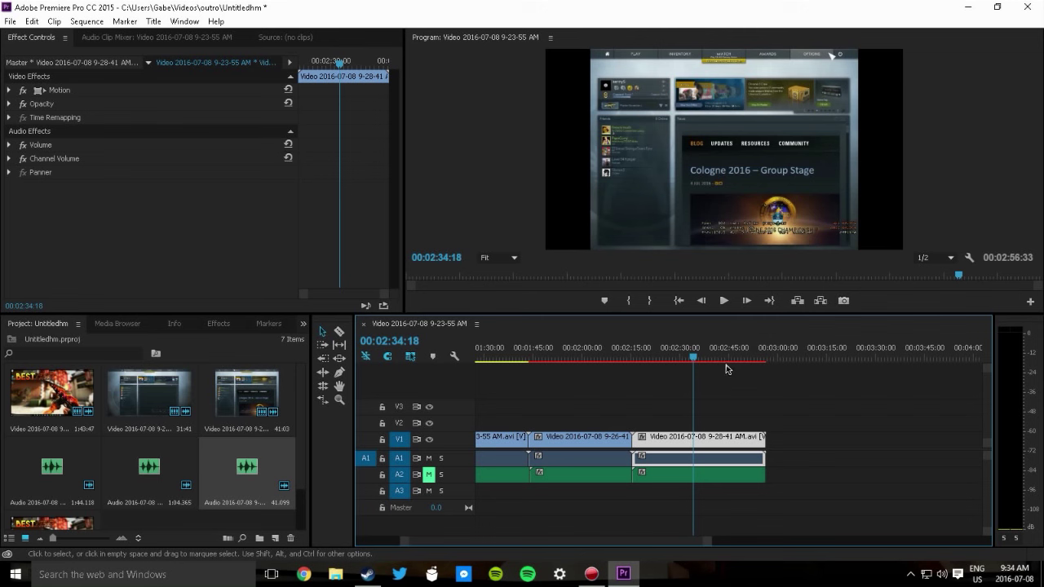
Step: Expand Motion, turn off Uniform Scale, and set the clip's Scale Width to 133
{"action": "left_click", "coordinate": [14, 93]}
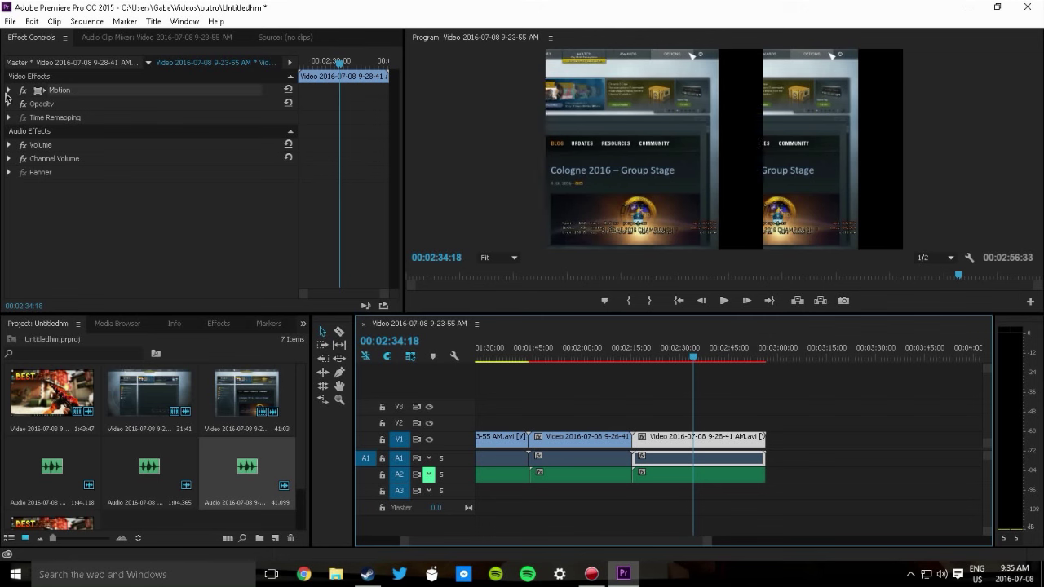
{"action": "left_click", "coordinate": [10, 91]}
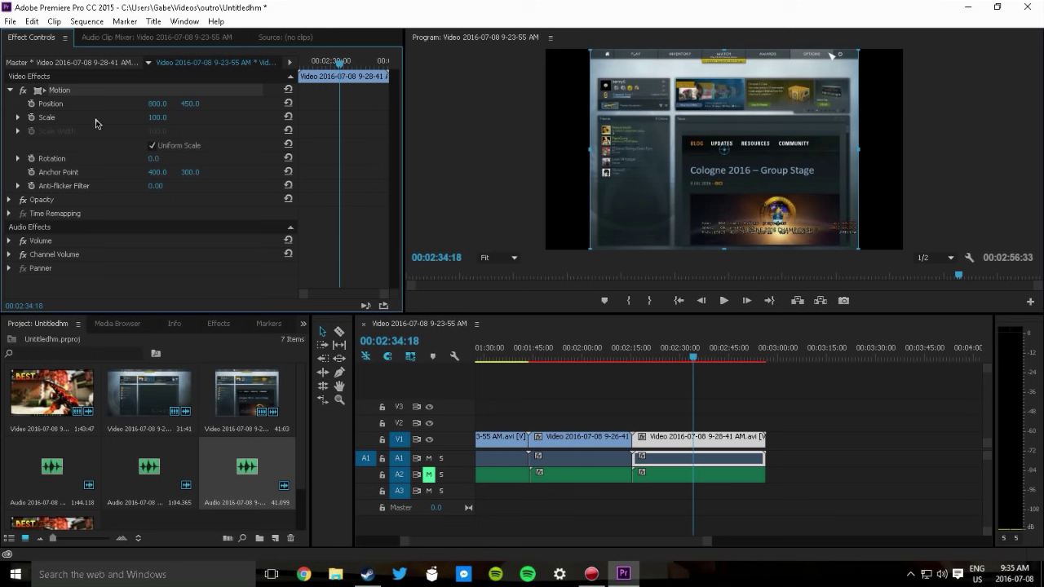
{"action": "left_click", "coordinate": [151, 146]}
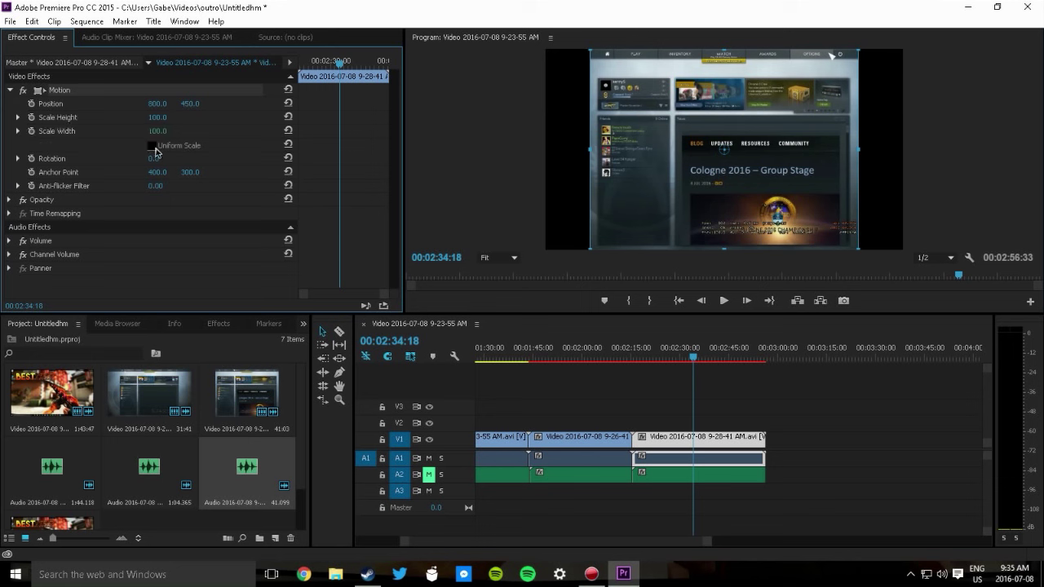
{"action": "left_click", "coordinate": [158, 131]}
{"action": "type", "text": "133"}
{"action": "key", "text": "Return"}
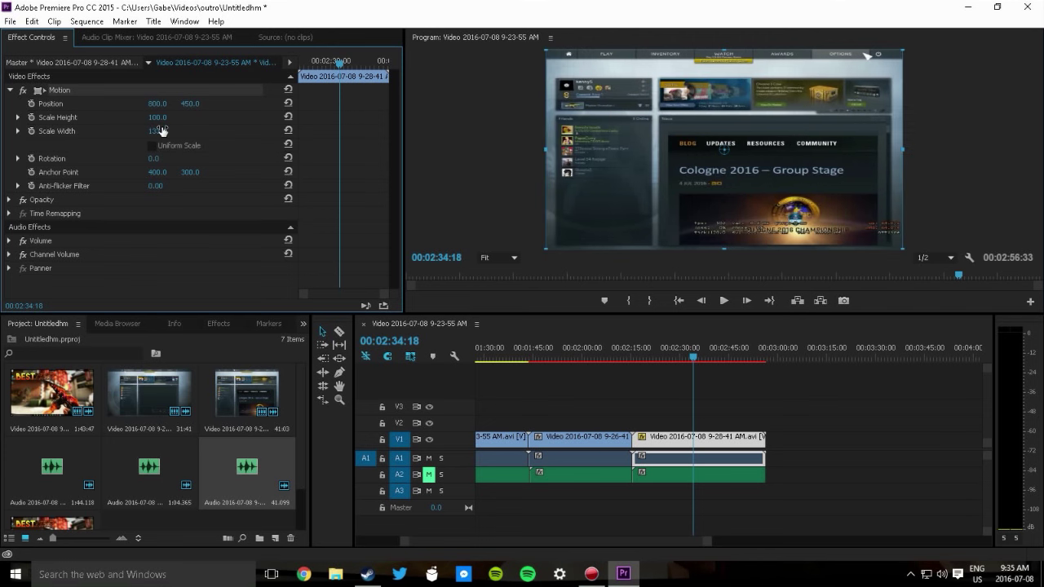
{"action": "left_click", "coordinate": [432, 157]}
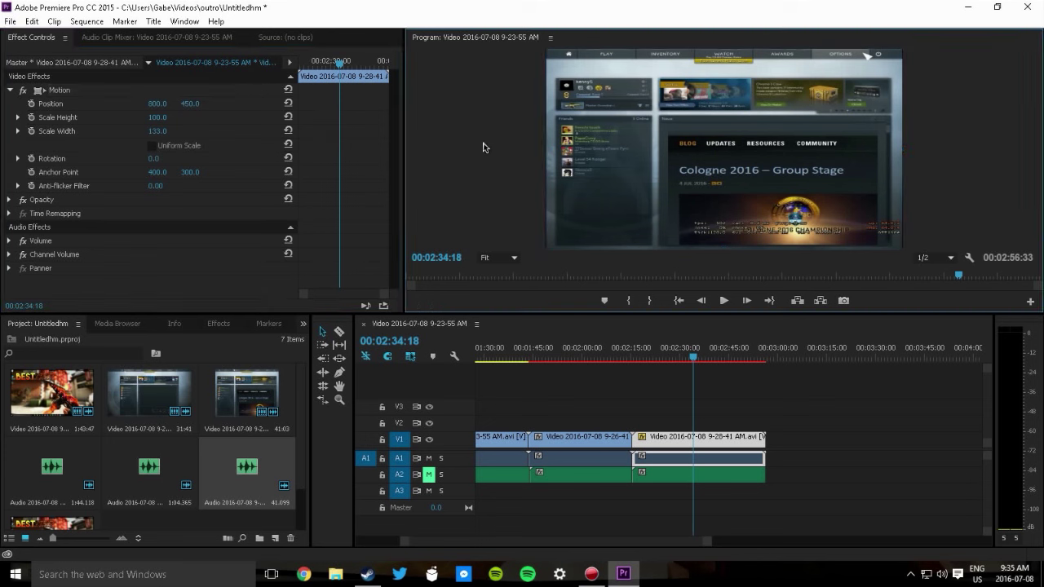